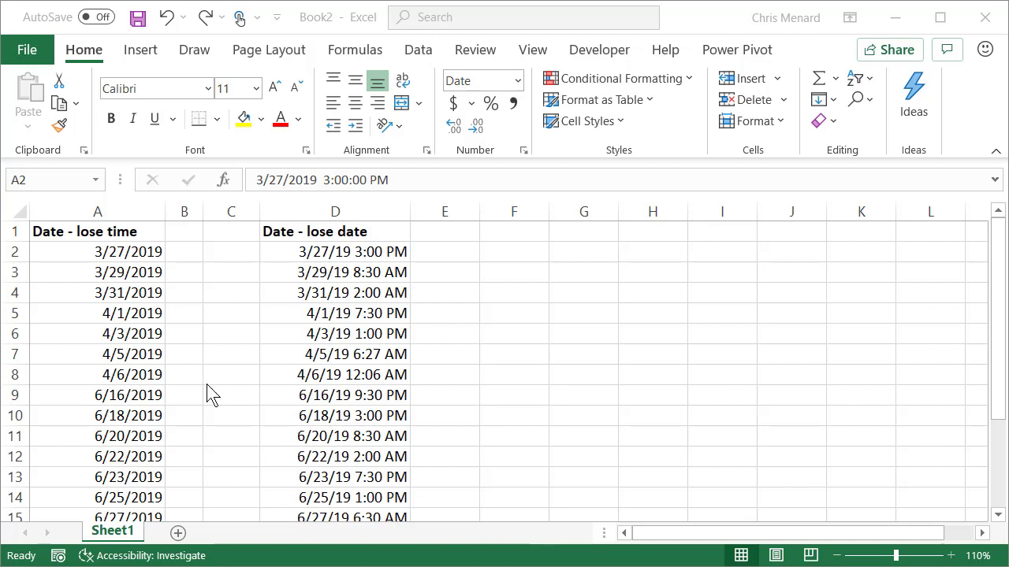
- Inspect cells A2 through A10 to see the times stored behind the dates
left_click(118, 252)
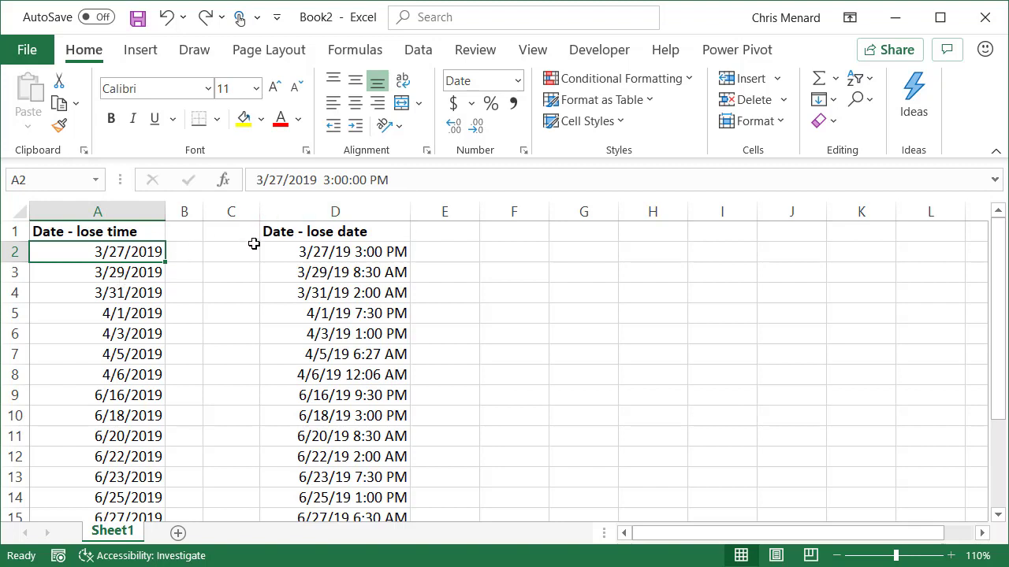
left_click(126, 274)
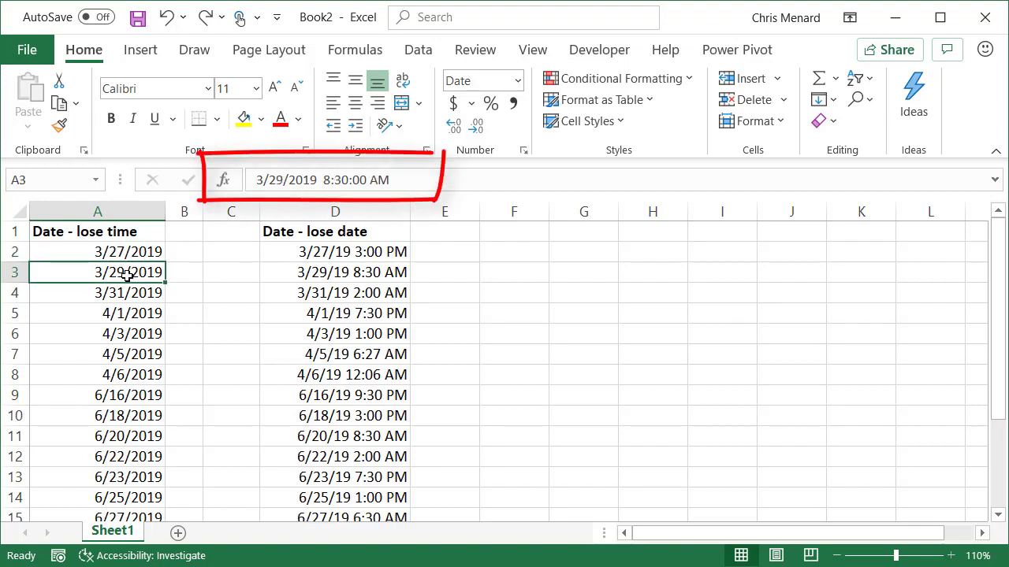
left_click(128, 299)
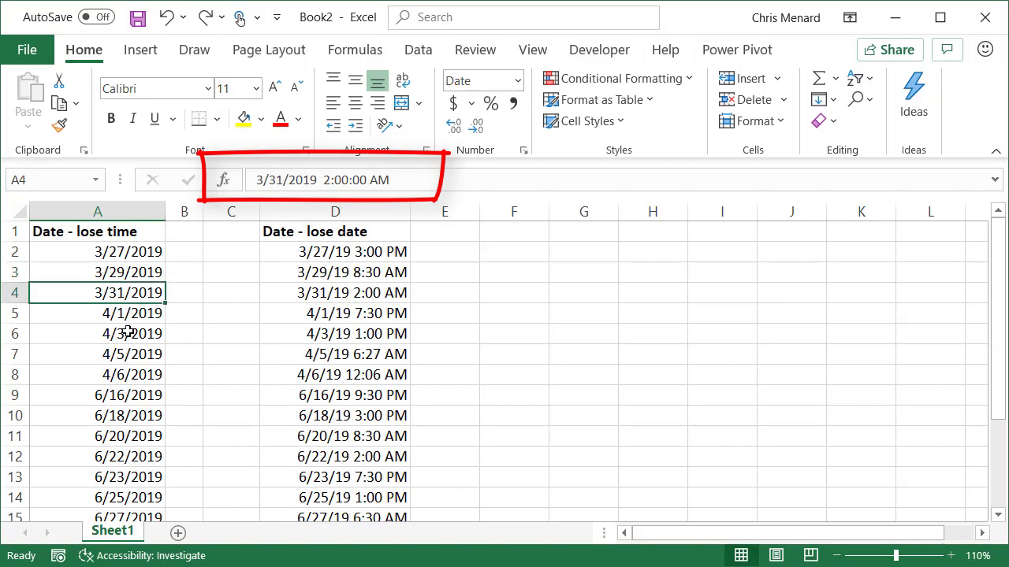
left_click(129, 332)
left_click(130, 372)
left_click(130, 396)
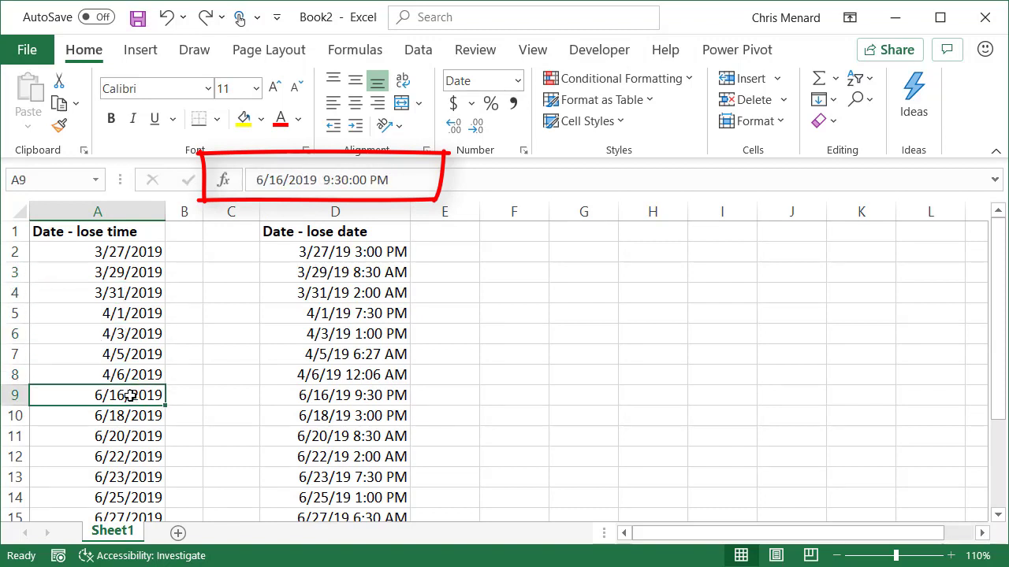
left_click(138, 419)
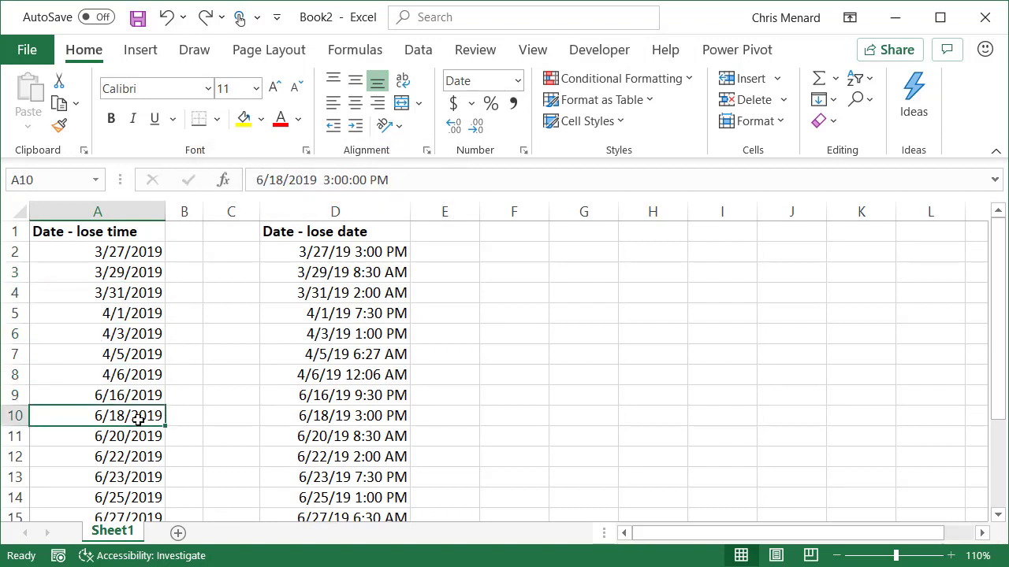
- Compare with column D's date-times, then select the dates in A2:A15
left_click(103, 252)
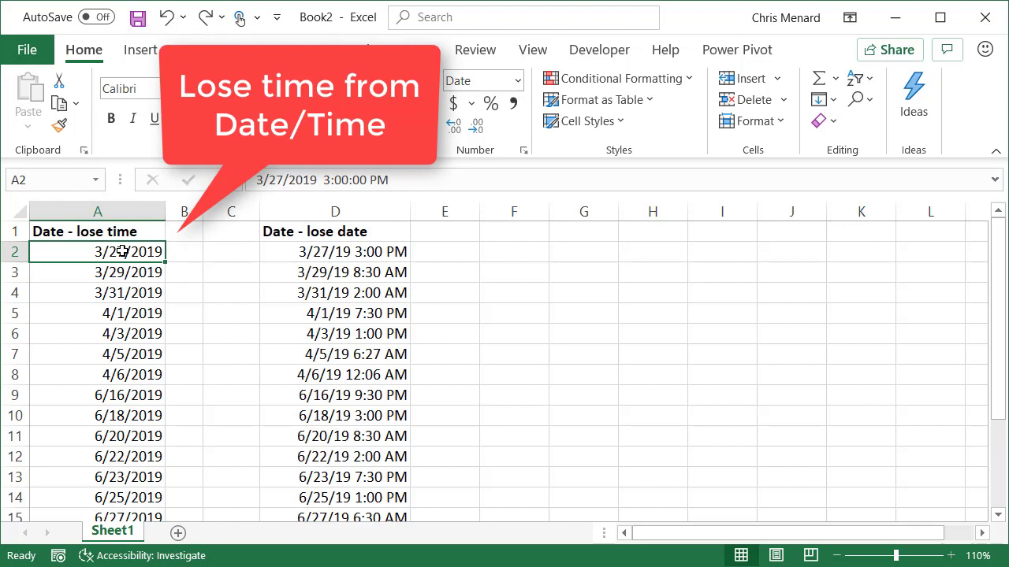
left_click(332, 252)
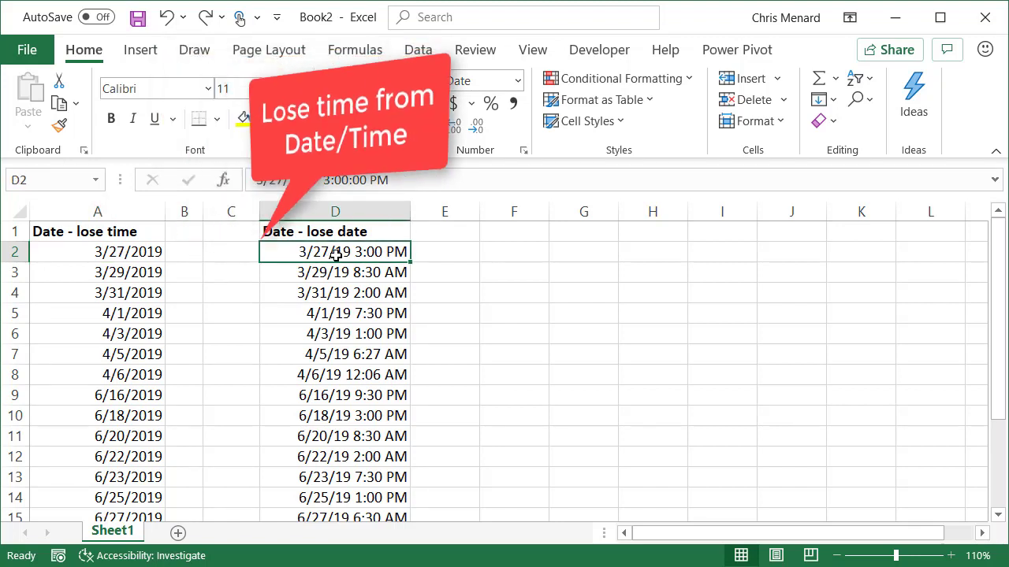
left_click(138, 253)
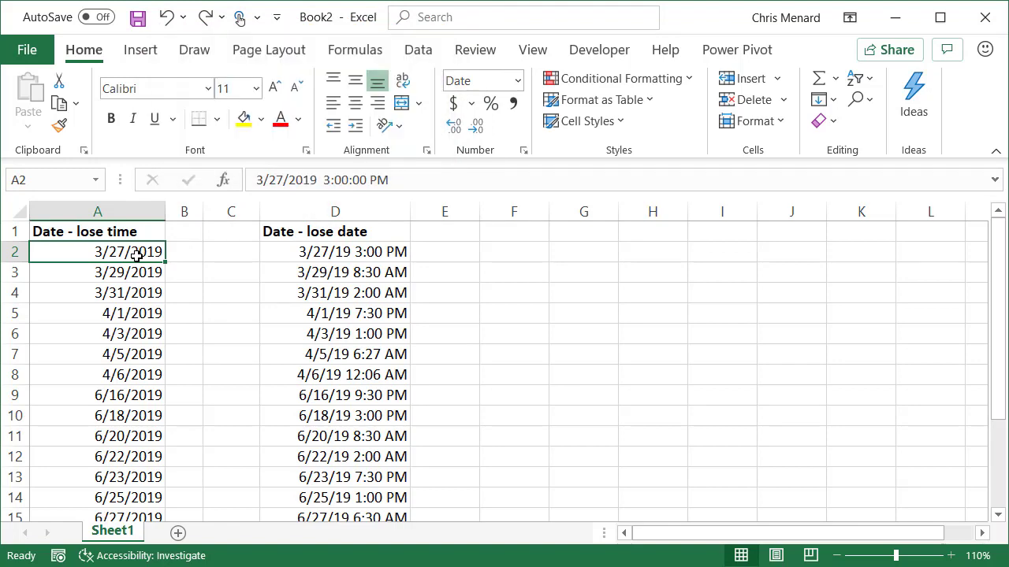
key("ctrl+shift+Down")
- Apply the 3/14/12 1:30 PM date-time format to A2:A15 and widen column A
scroll(138, 264, "up", 1)
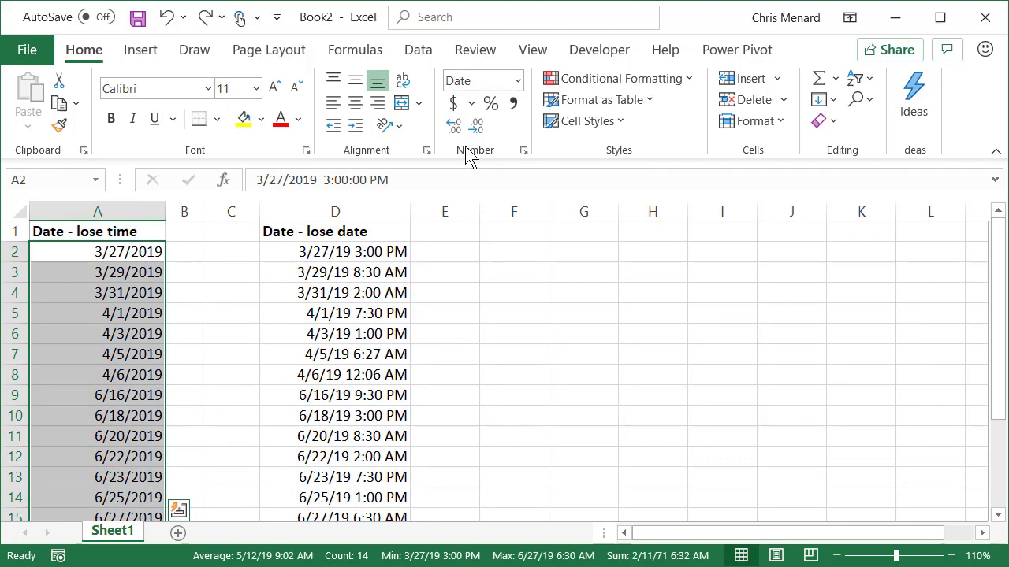
left_click(517, 80)
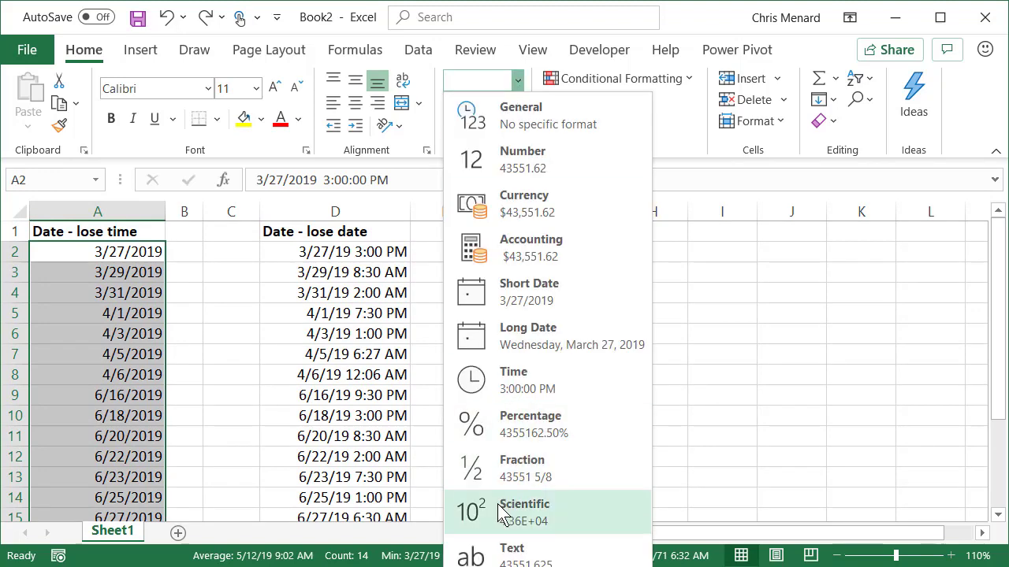
key("ctrl+1")
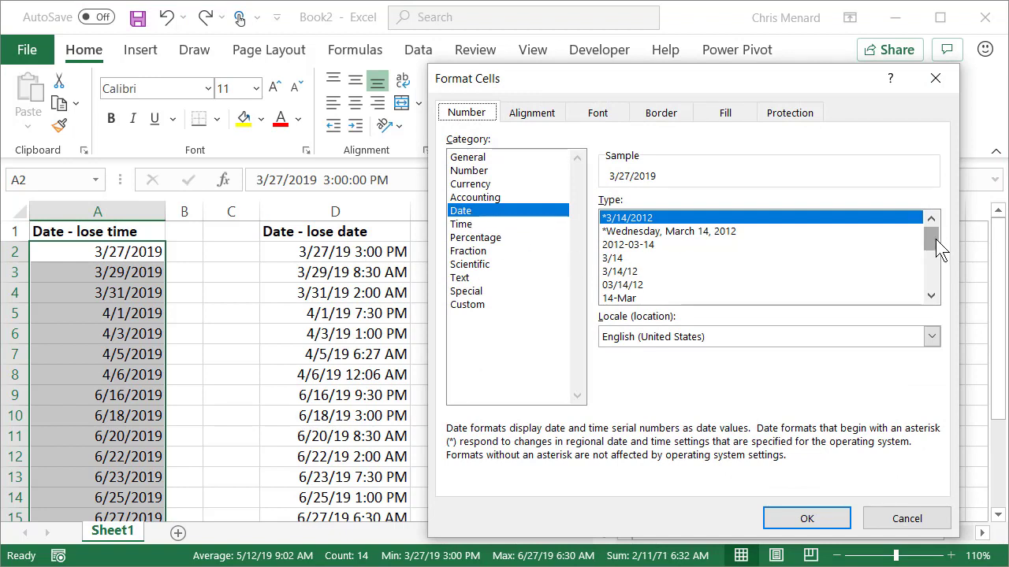
left_click_drag(935, 239, 941, 266)
left_click(662, 284)
left_click(797, 518)
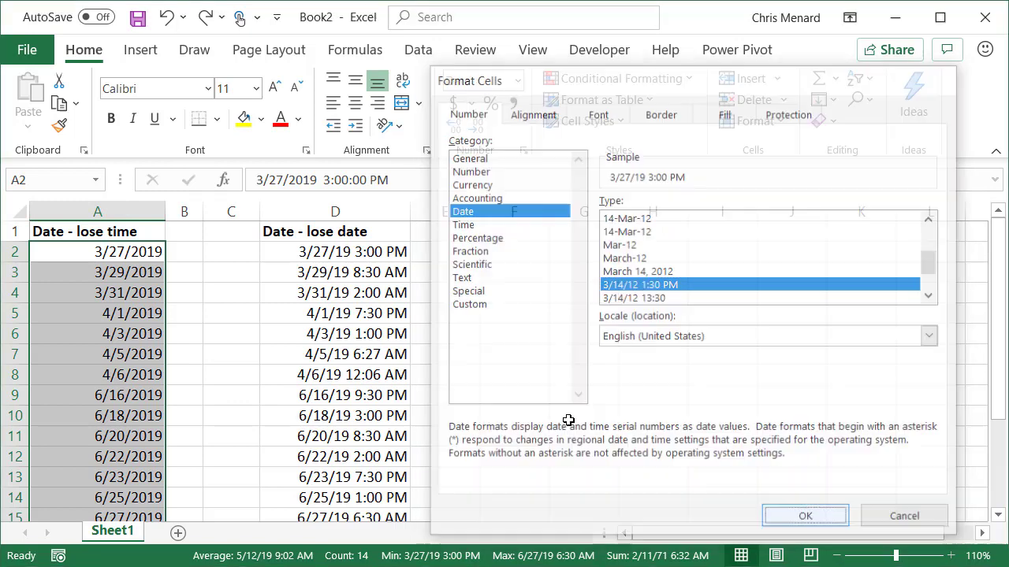
left_click_drag(165, 211, 178, 213)
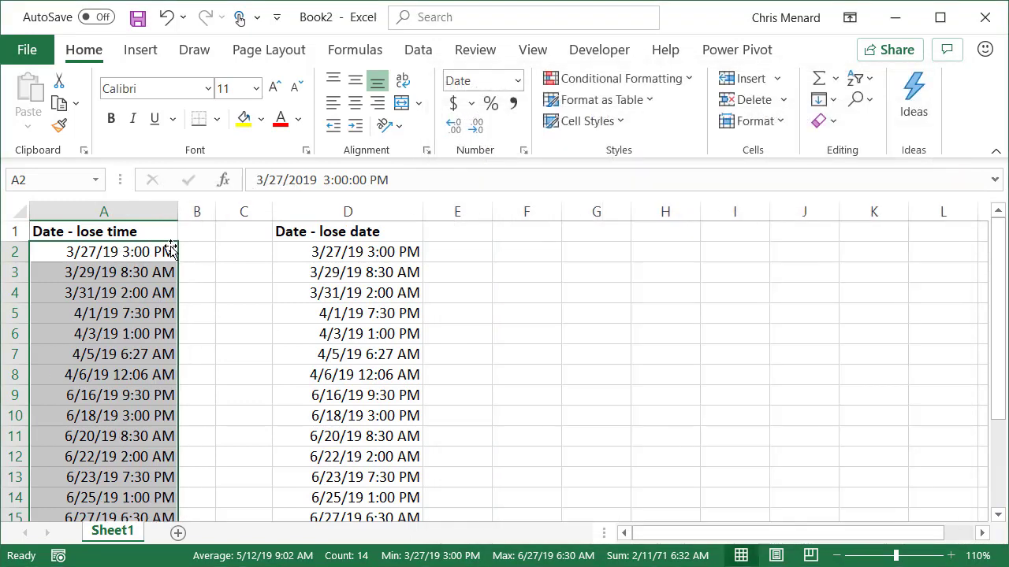
- Replace ' *' with nothing in A2:A15, leaving every date at 12:00 AM
key("ctrl+h")
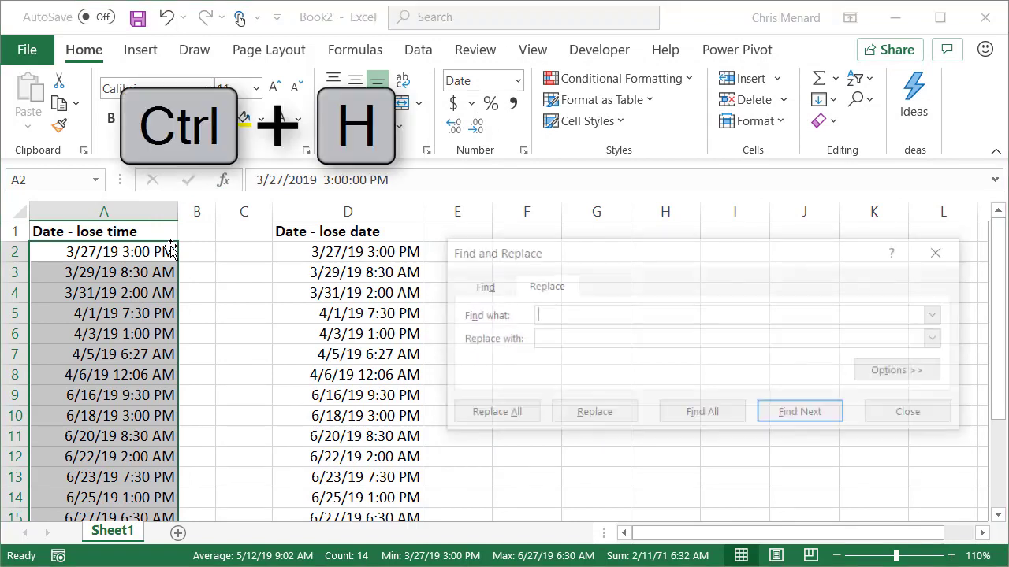
left_click_drag(583, 260, 463, 183)
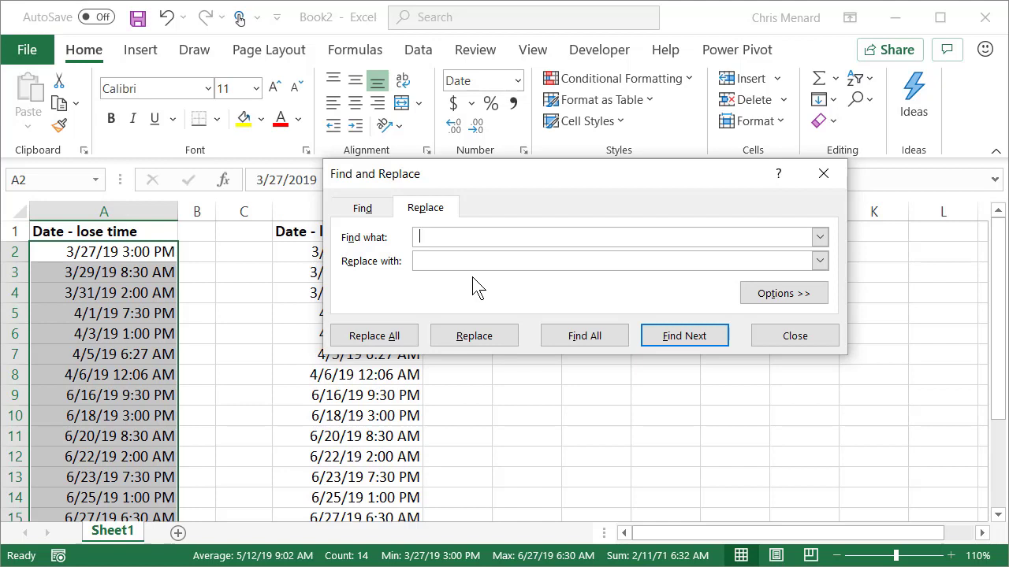
type("*")
left_click(426, 265)
left_click(400, 339)
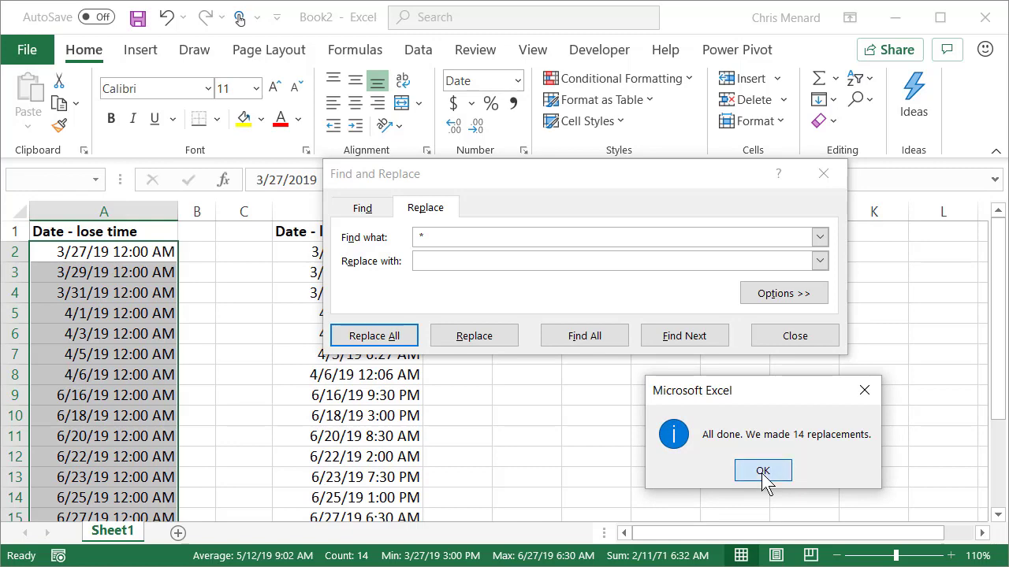
left_click(762, 473)
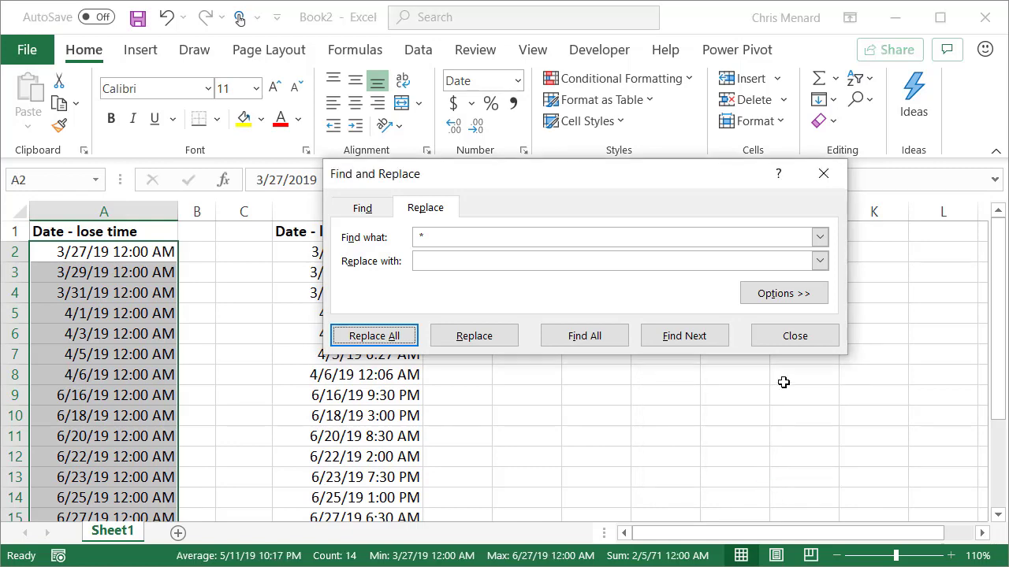
- Close Find and Replace and apply the Short Date format to A2:A15
left_click(795, 337)
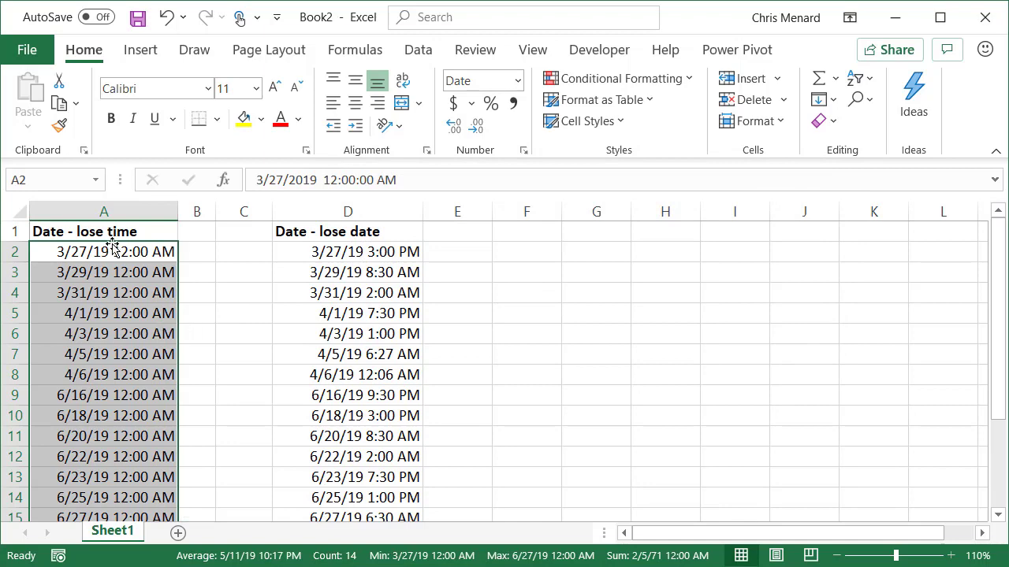
scroll(112, 263, "down", 2)
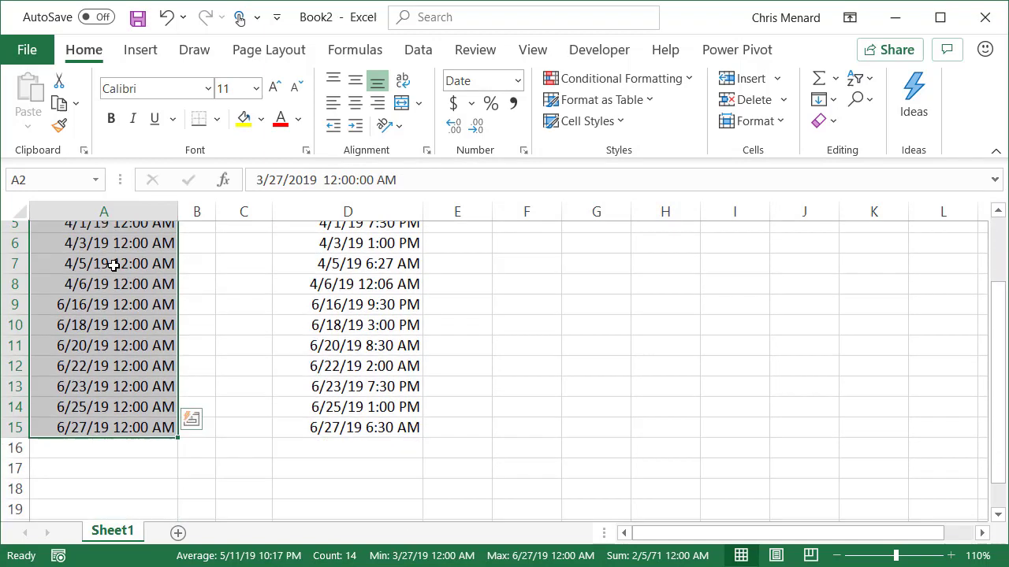
scroll(122, 374, "up", 2)
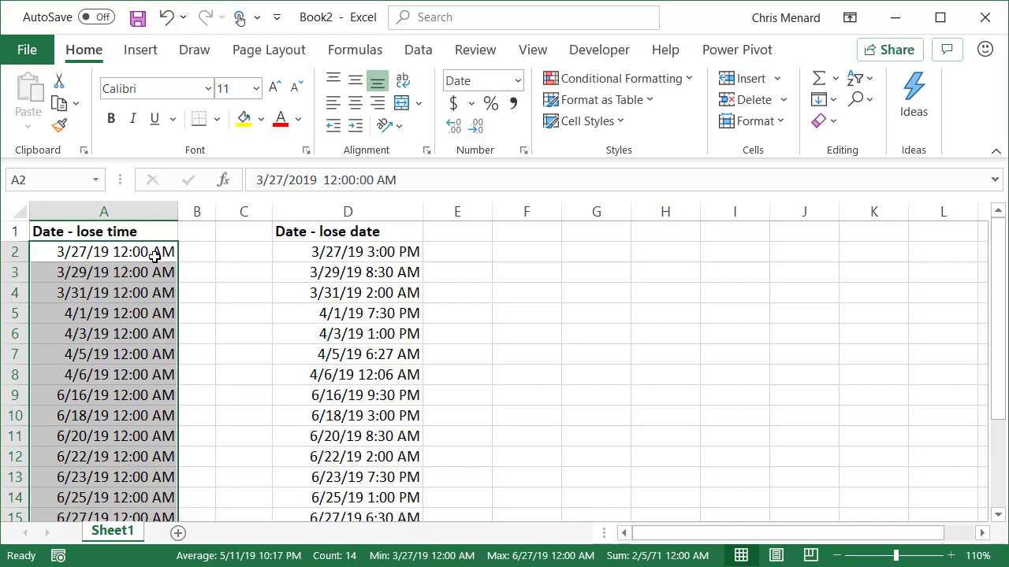
left_click(518, 80)
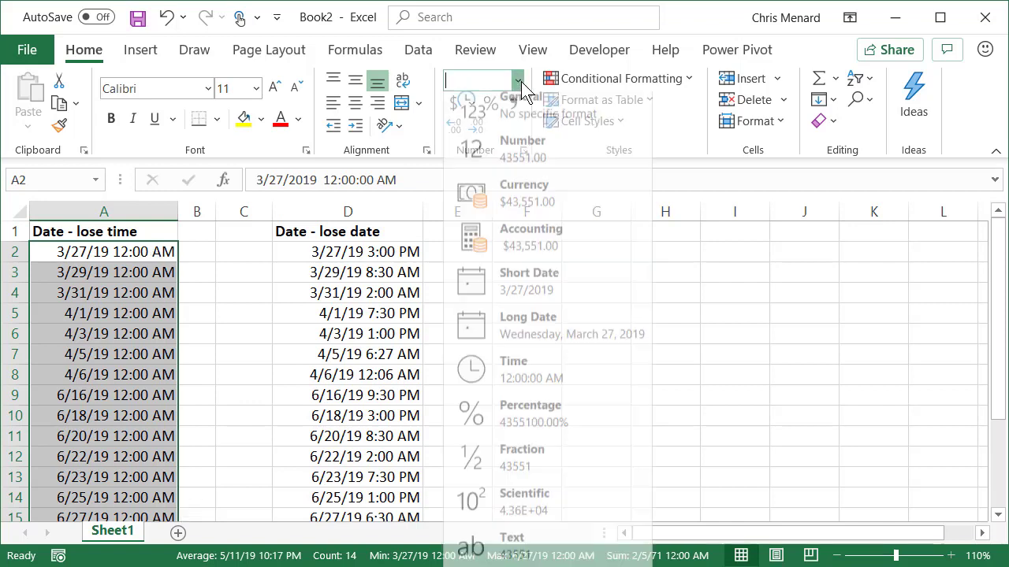
left_click(540, 294)
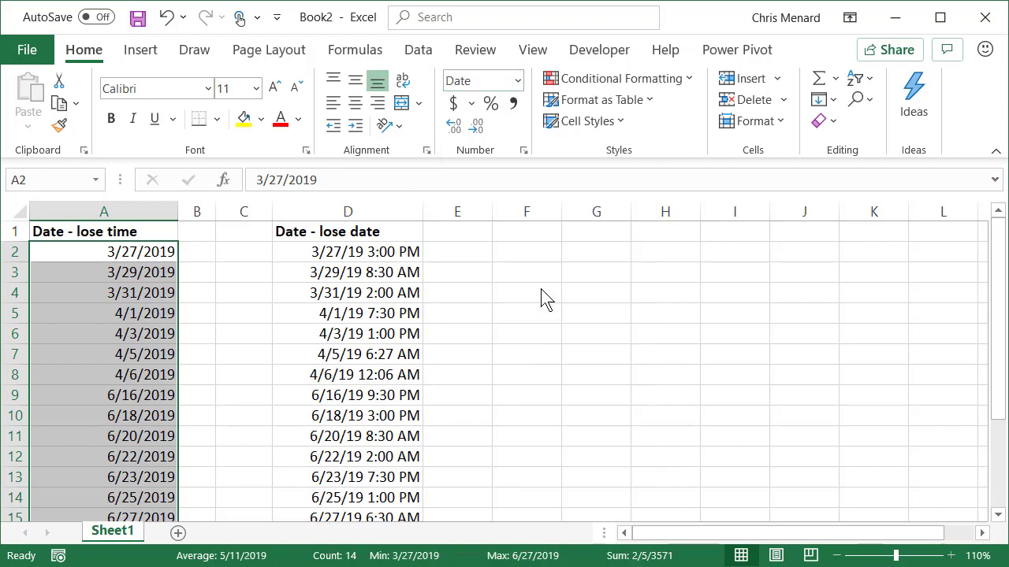
- Check A2, A4 and A6 in the formula bar to confirm no time remains
left_click(166, 252)
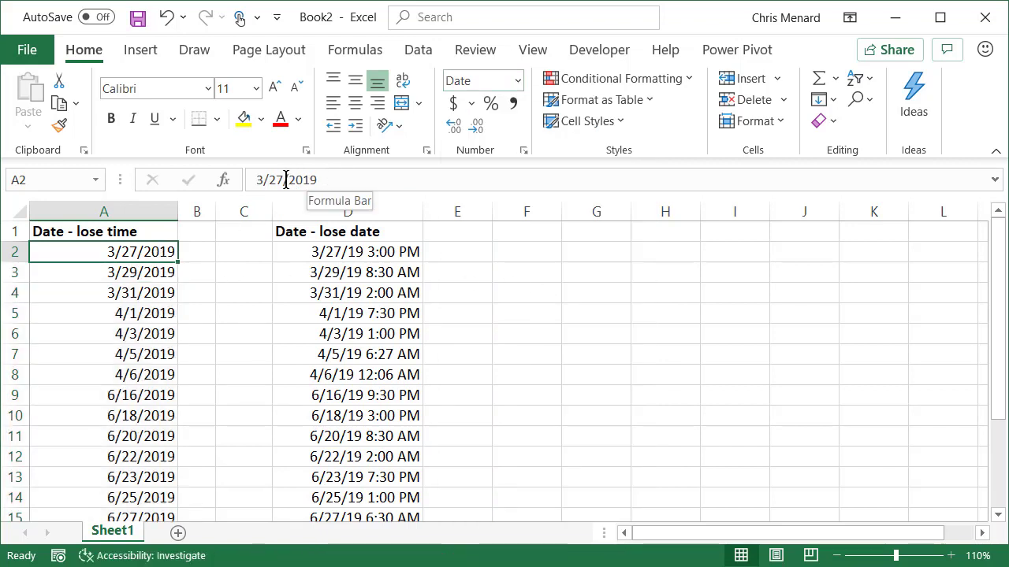
left_click(142, 290)
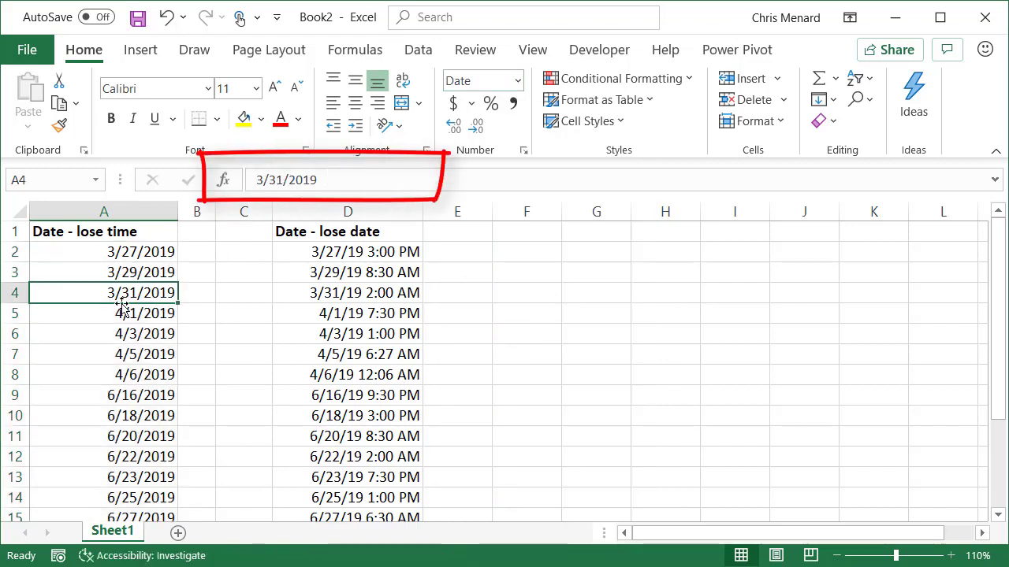
left_click(114, 330)
left_click(130, 254)
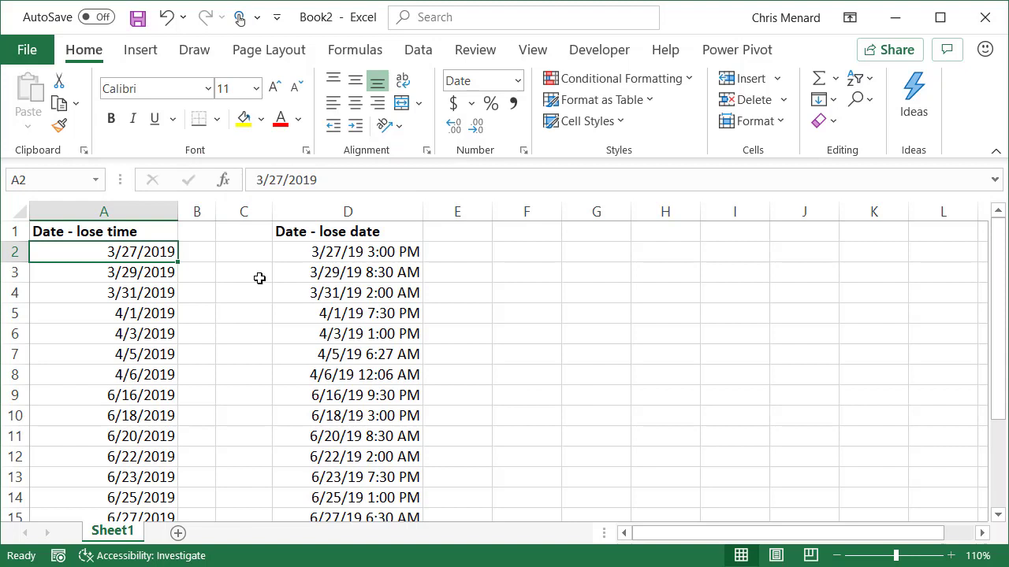
- Select D2:D15 and apply the General format to show serial numbers like 43551.625
left_click(314, 254)
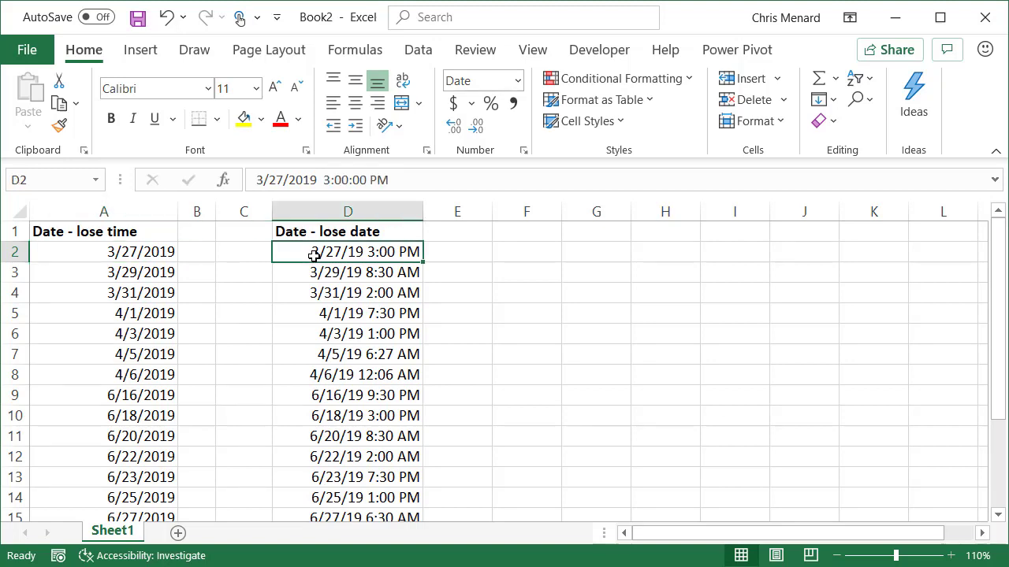
key("ctrl+shift+Down")
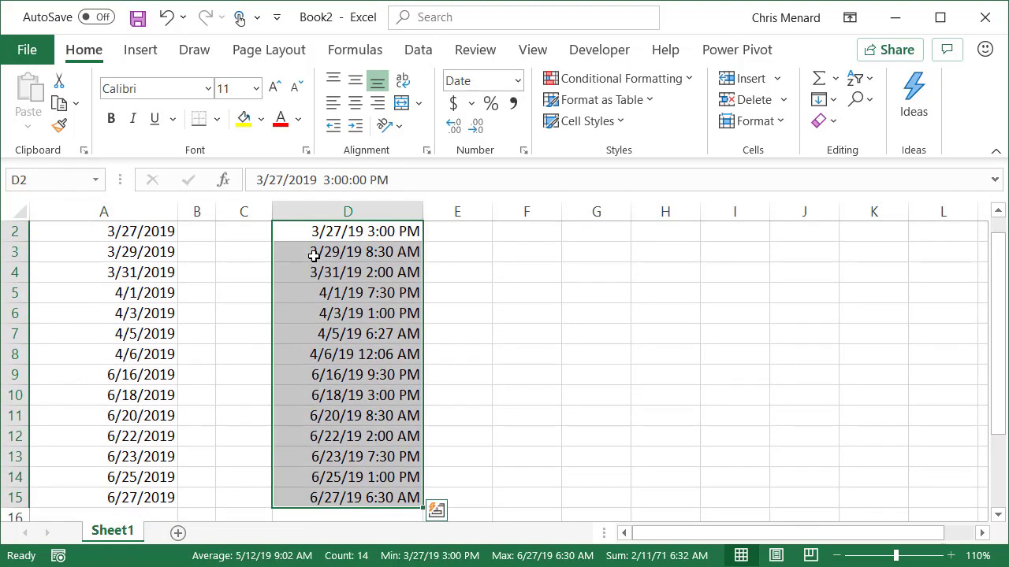
scroll(426, 323, "up", 1)
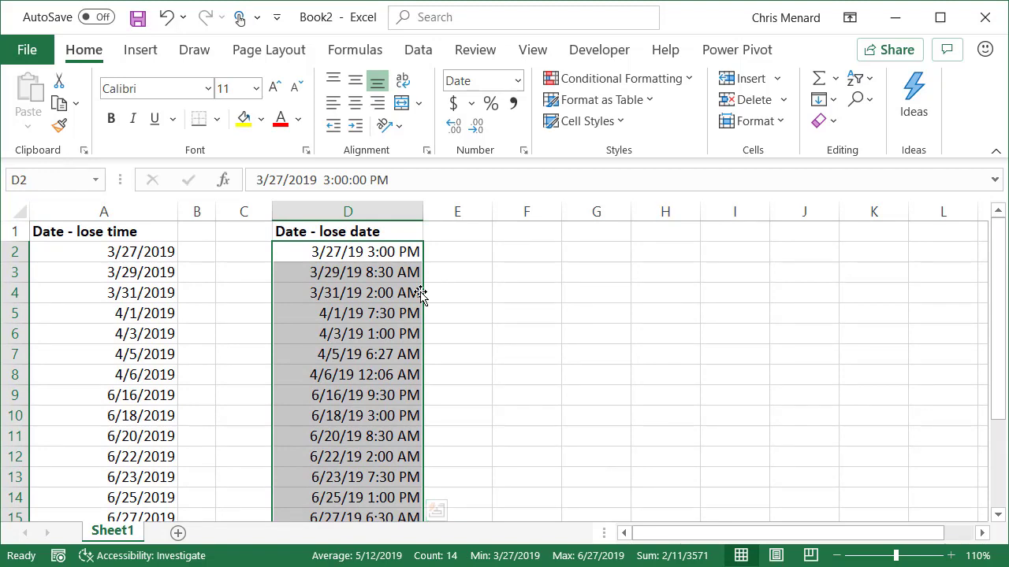
key("ctrl+1")
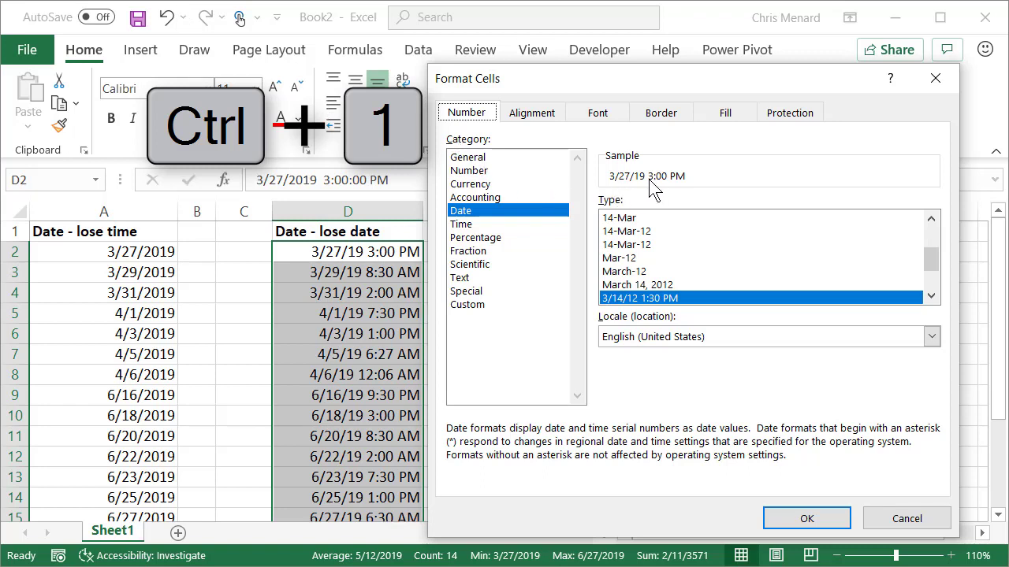
left_click(473, 158)
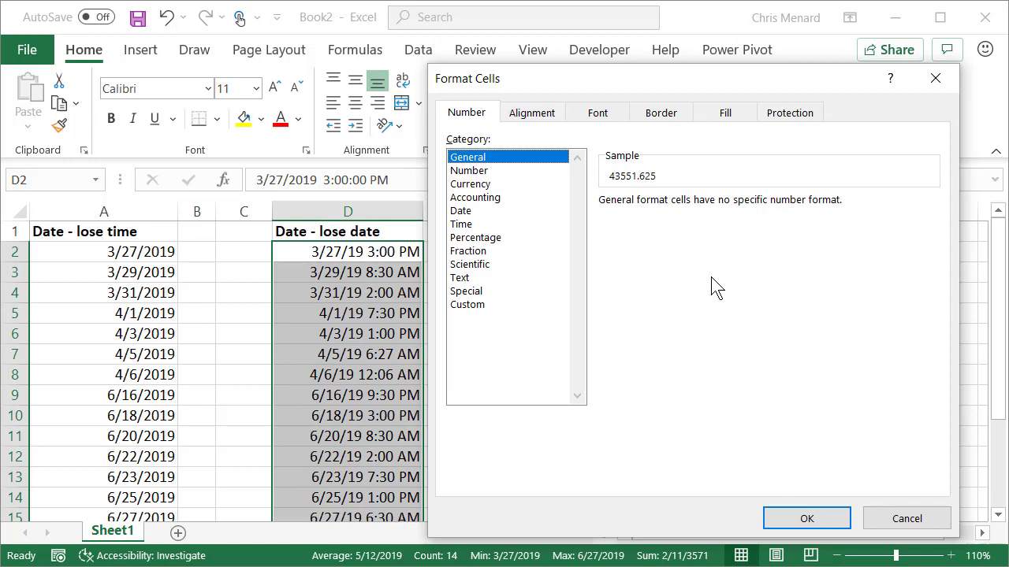
left_click(810, 517)
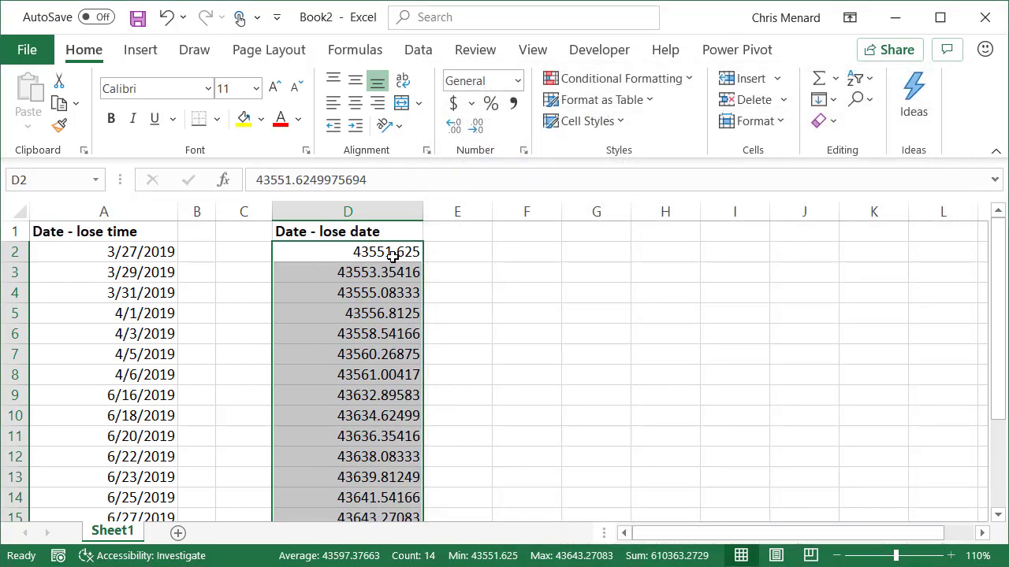
- Replace '*.' with '.' in D2:D15 so only time decimals like 0.624997569 remain
key("ctrl+h")
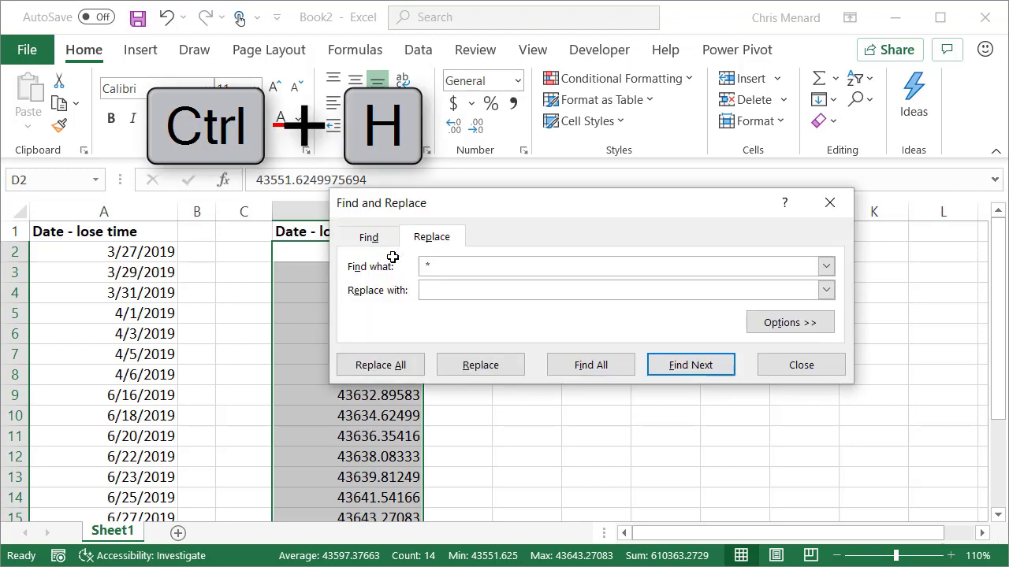
key("Tab")
left_click(450, 290)
left_click_drag(488, 202, 590, 215)
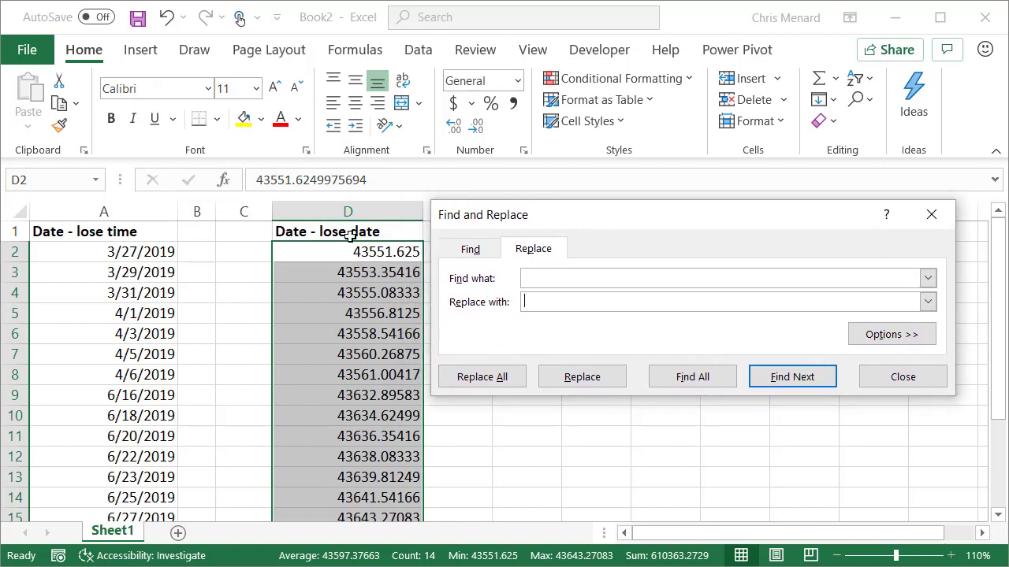
left_click(525, 277)
type("*.")
left_click(539, 302)
left_click(512, 384)
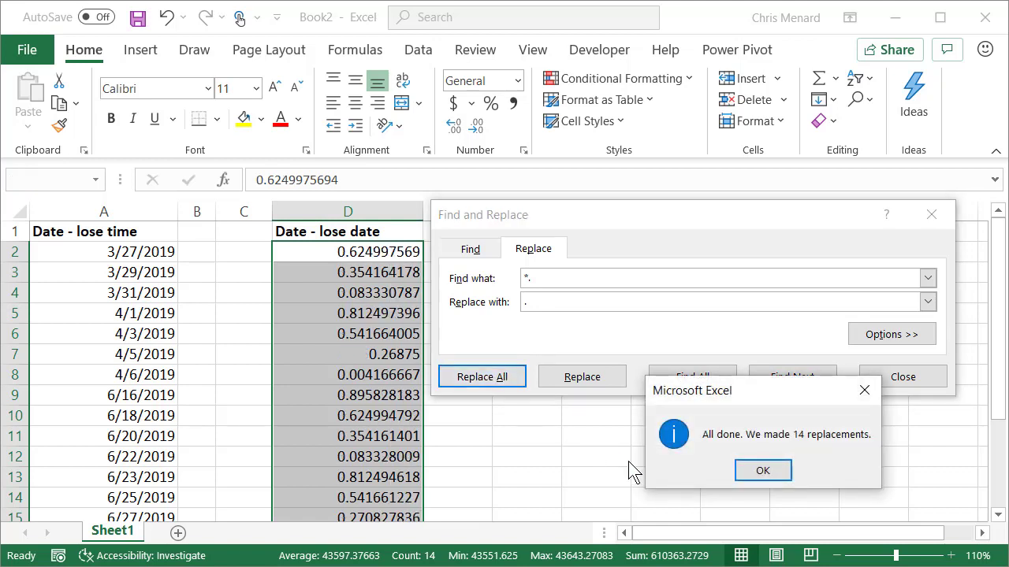
left_click(755, 475)
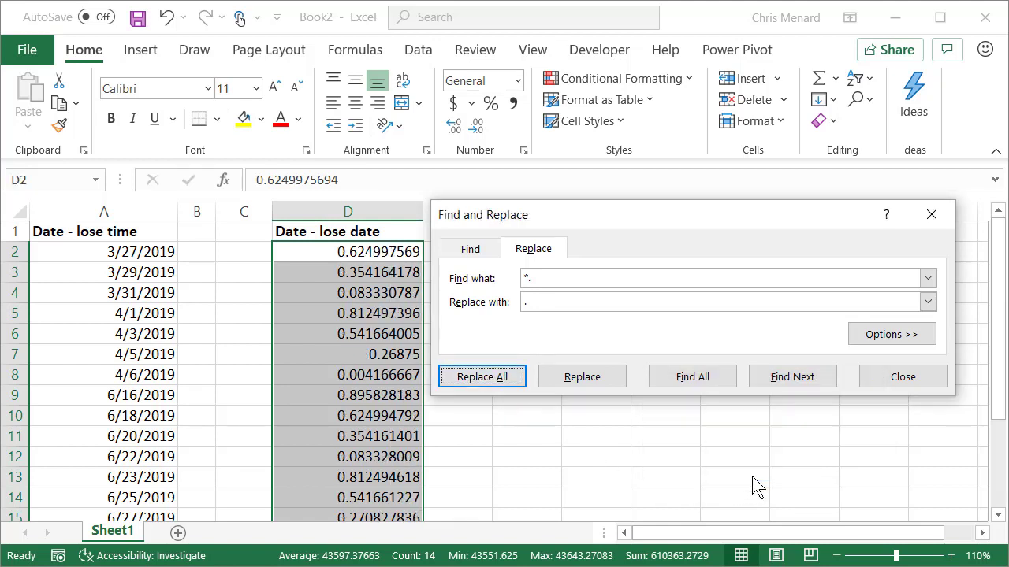
left_click(896, 381)
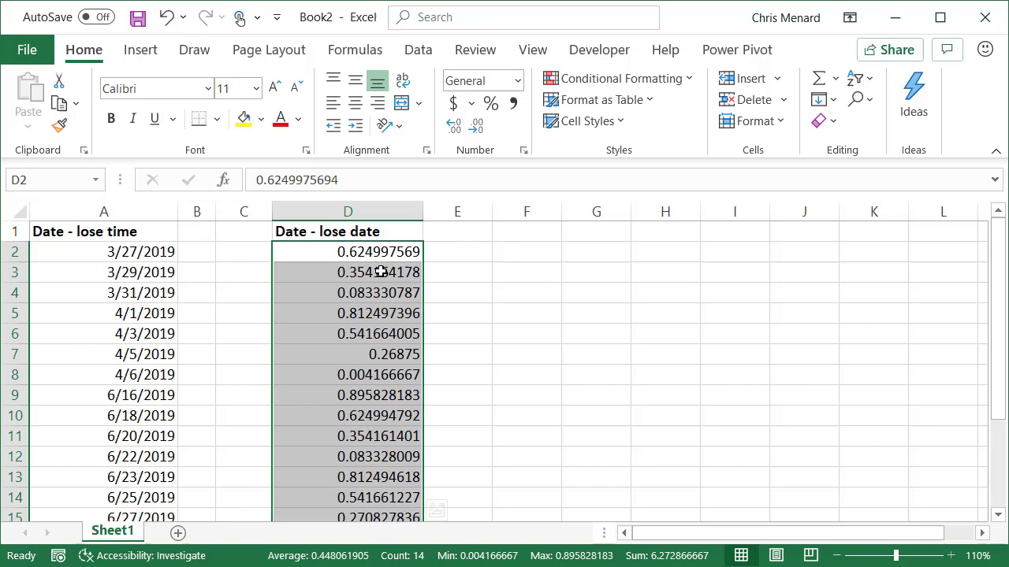
- Apply the Time format to D2:D15 so values read like 3:00:00 PM
scroll(385, 316, "down", 2)
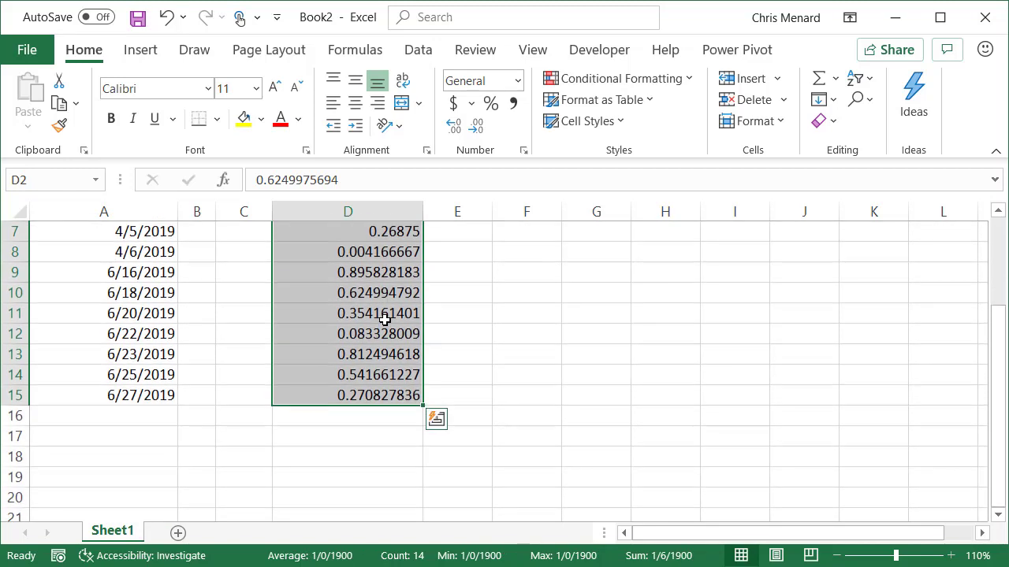
scroll(384, 319, "up", 2)
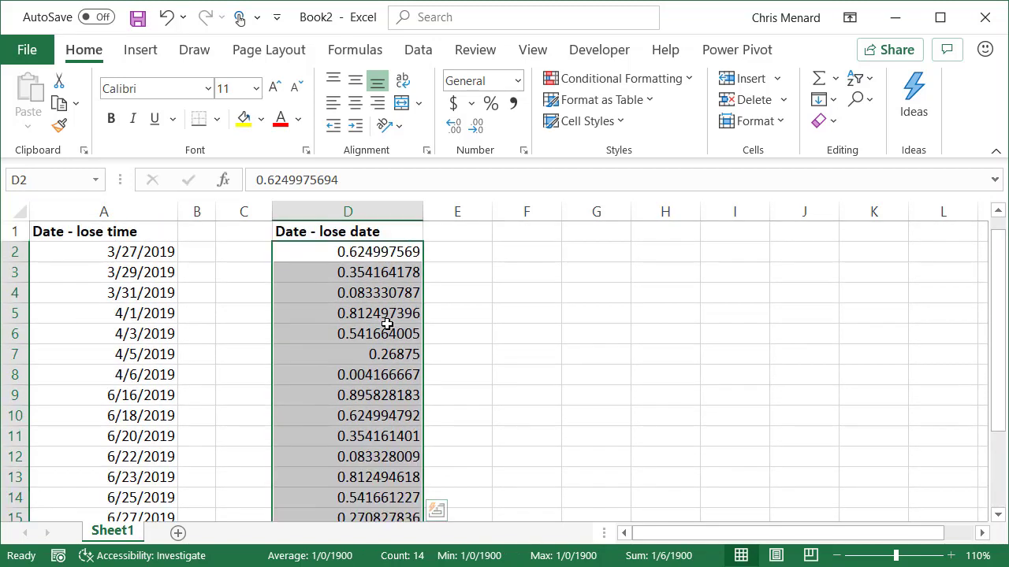
left_click(518, 81)
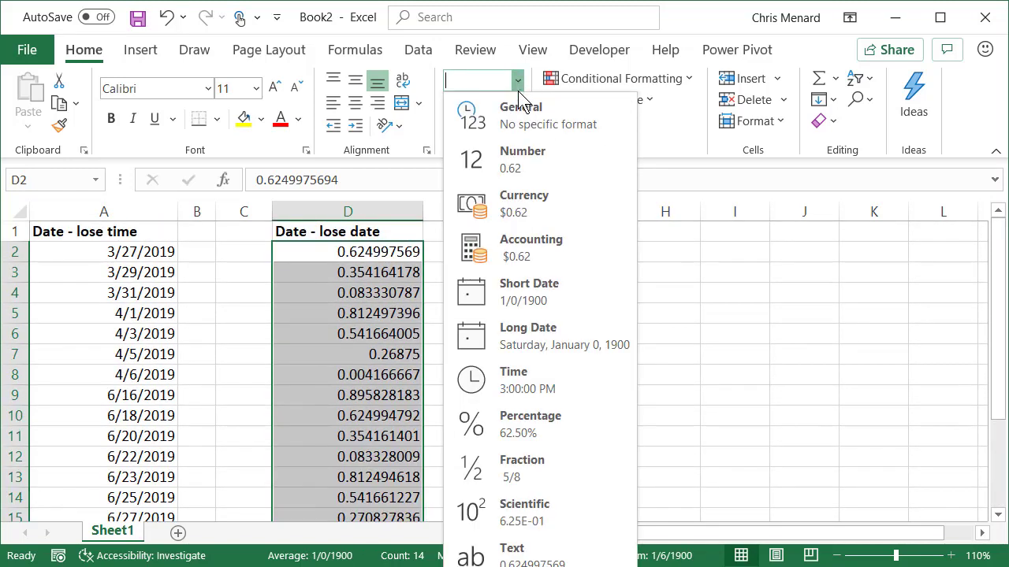
left_click(532, 394)
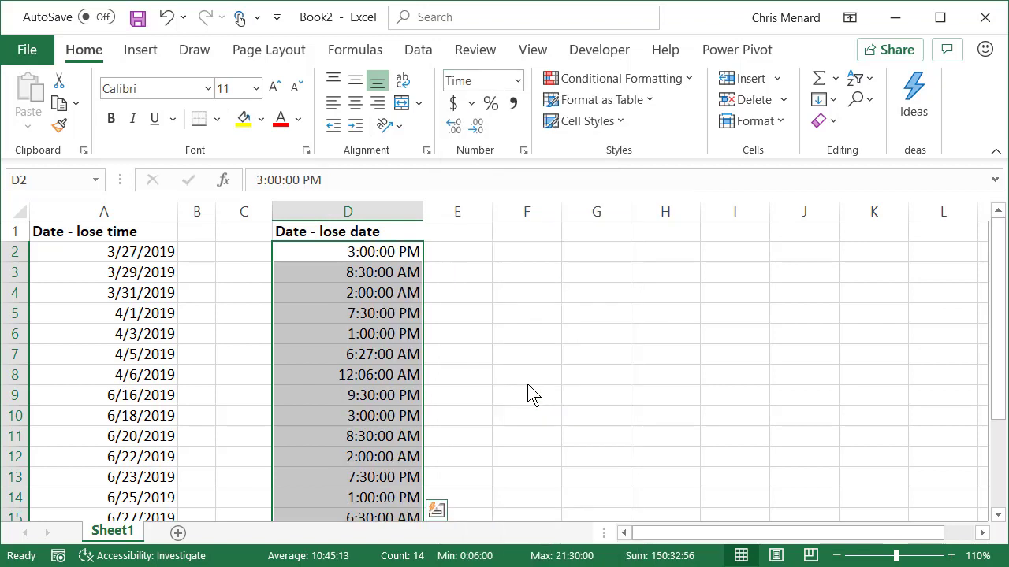